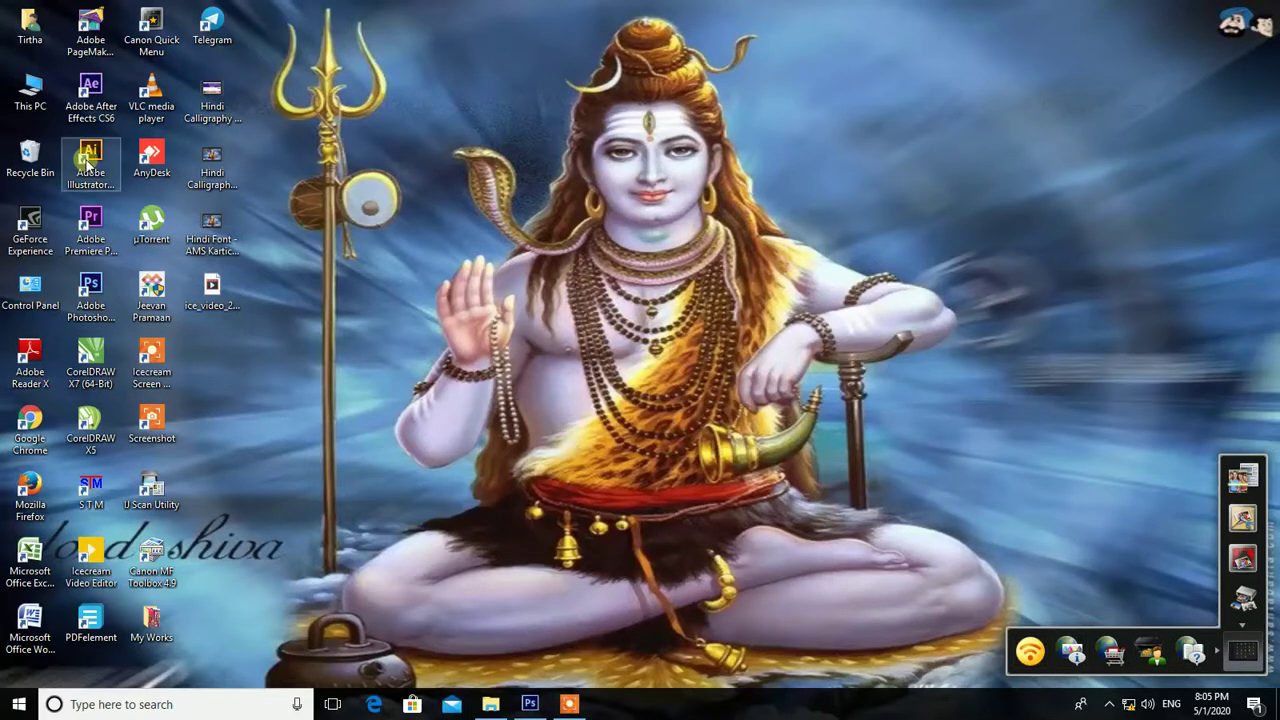
Step: Open the full Canon Quick Menu and bring up its scan settings
left_click(1246, 654)
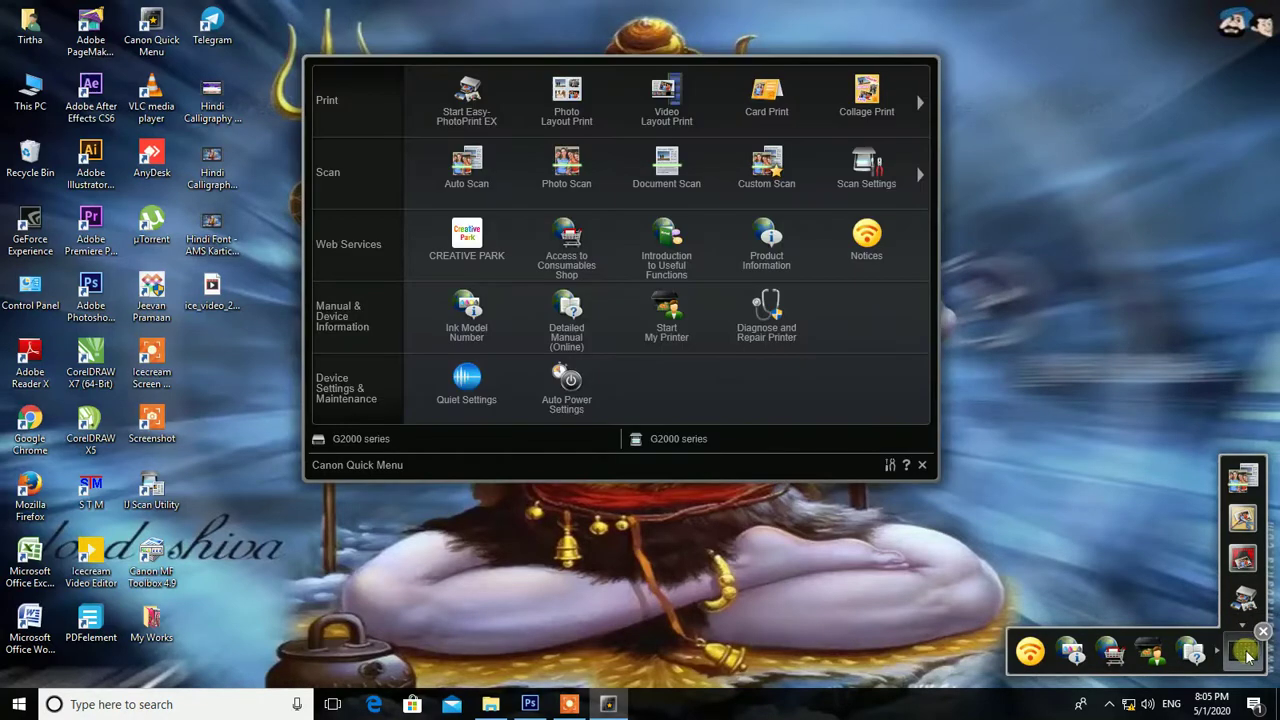
left_click_drag(508, 53, 424, 156)
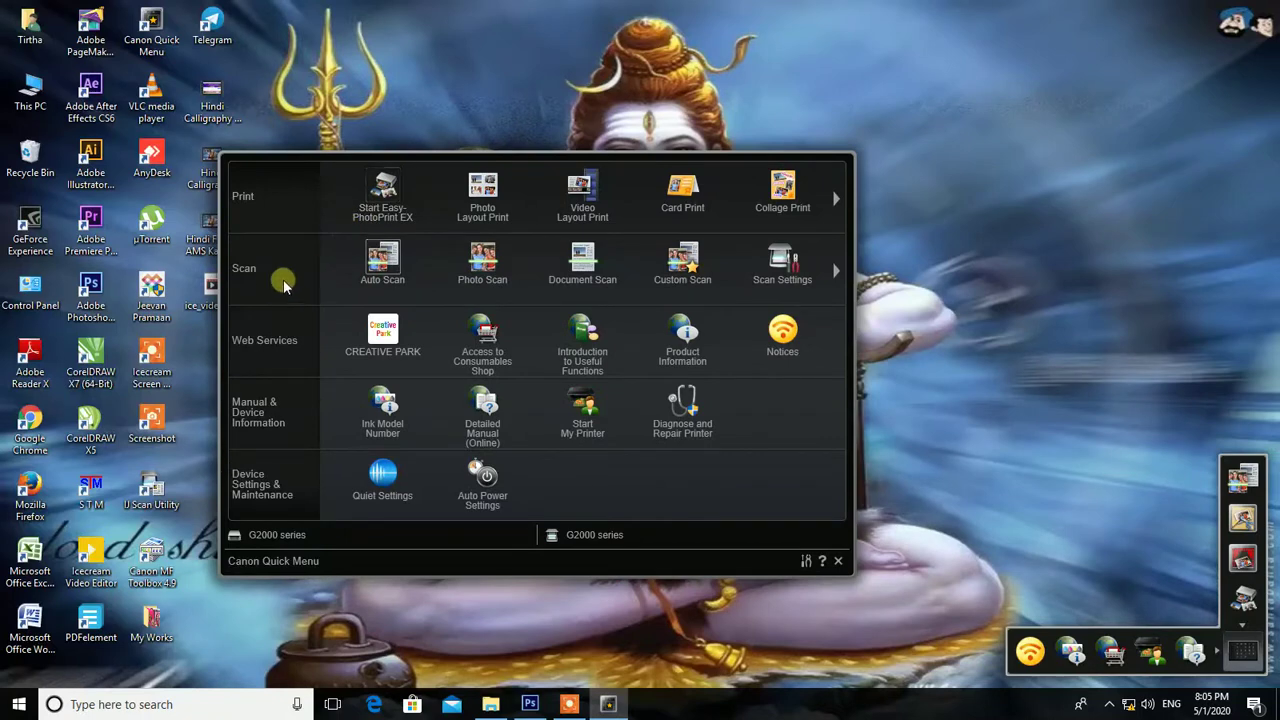
left_click_drag(247, 273, 295, 277)
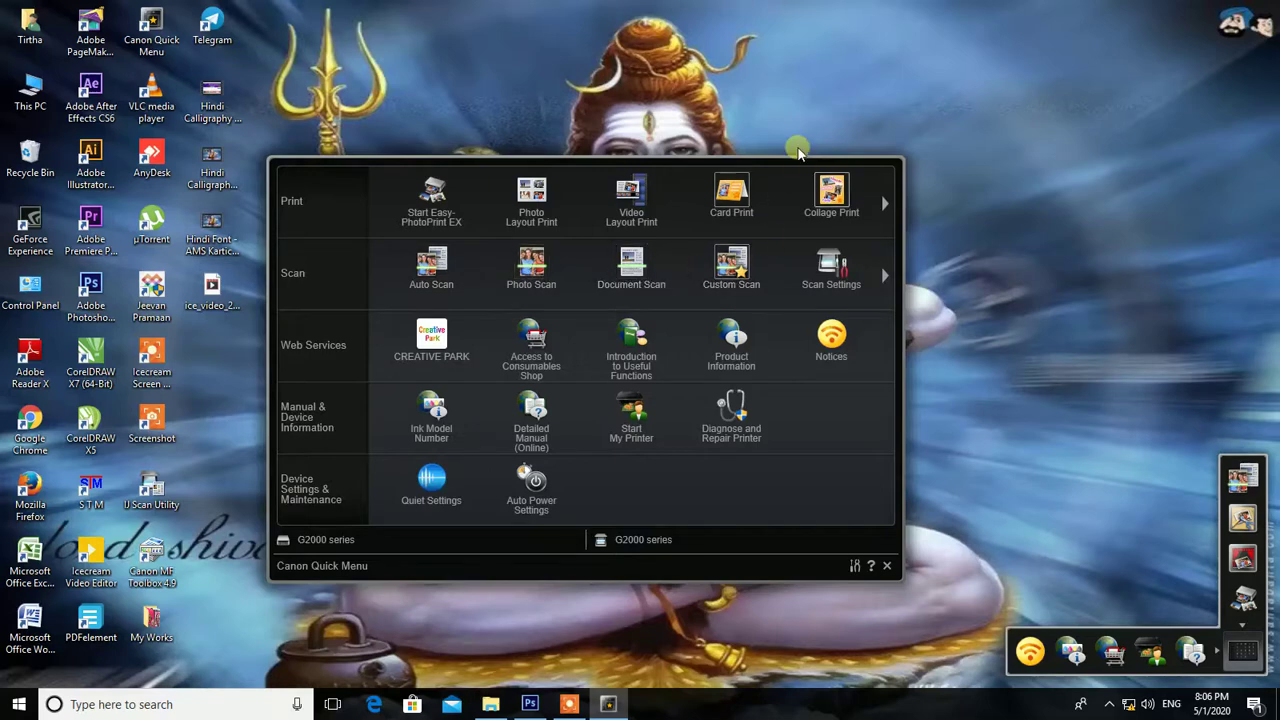
left_click_drag(788, 162, 733, 165)
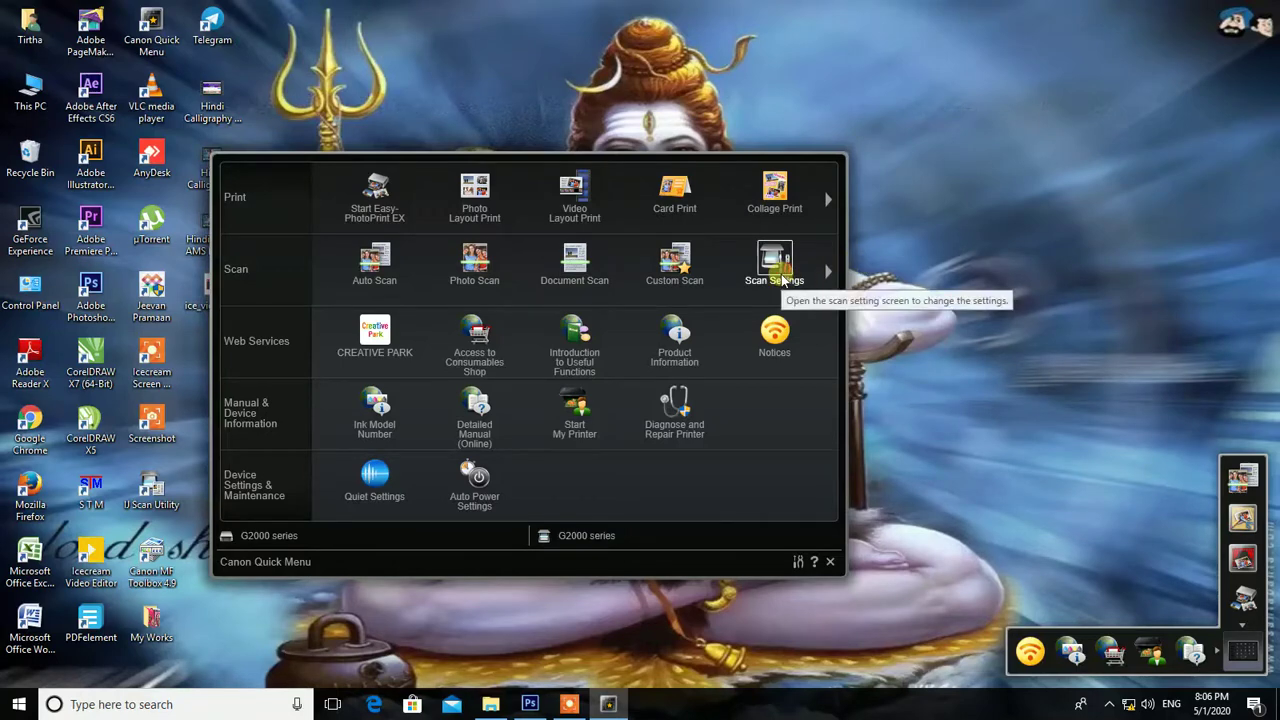
left_click(783, 275)
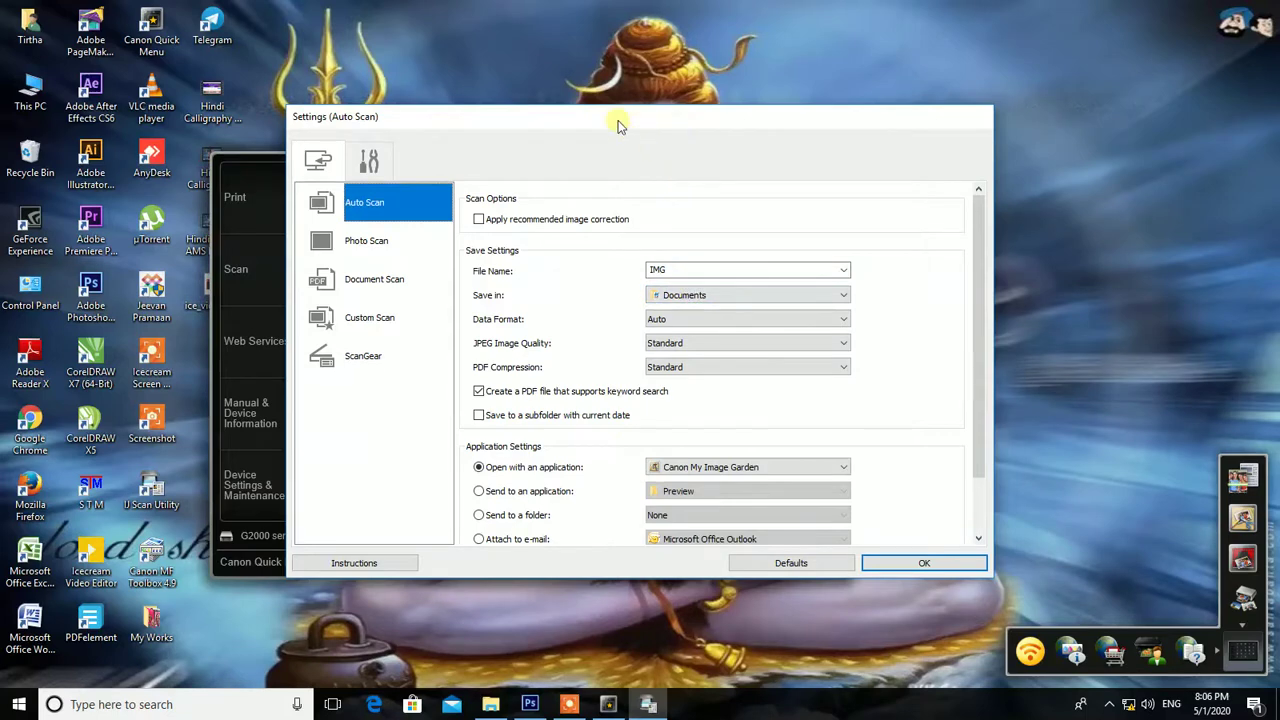
Step: Show the Document Scan settings and move the dialog to a convenient spot on the desktop
left_click_drag(614, 120, 618, 150)
left_click(383, 233)
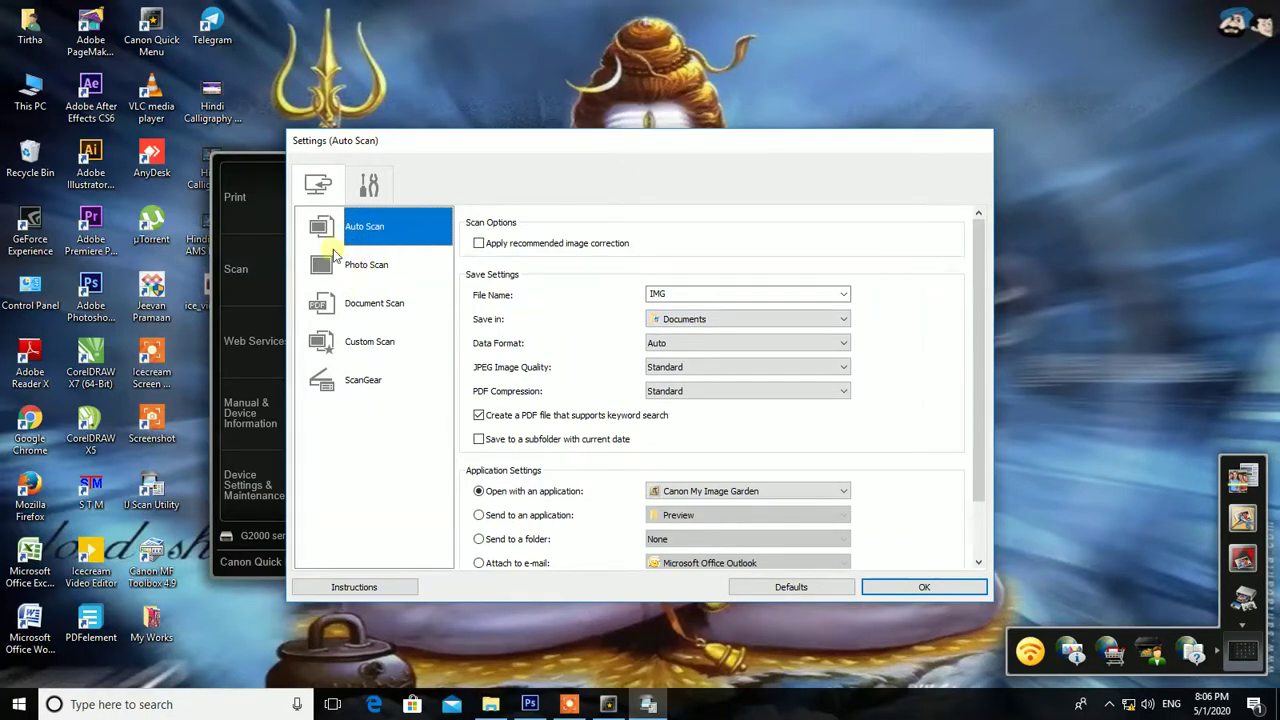
left_click(372, 303)
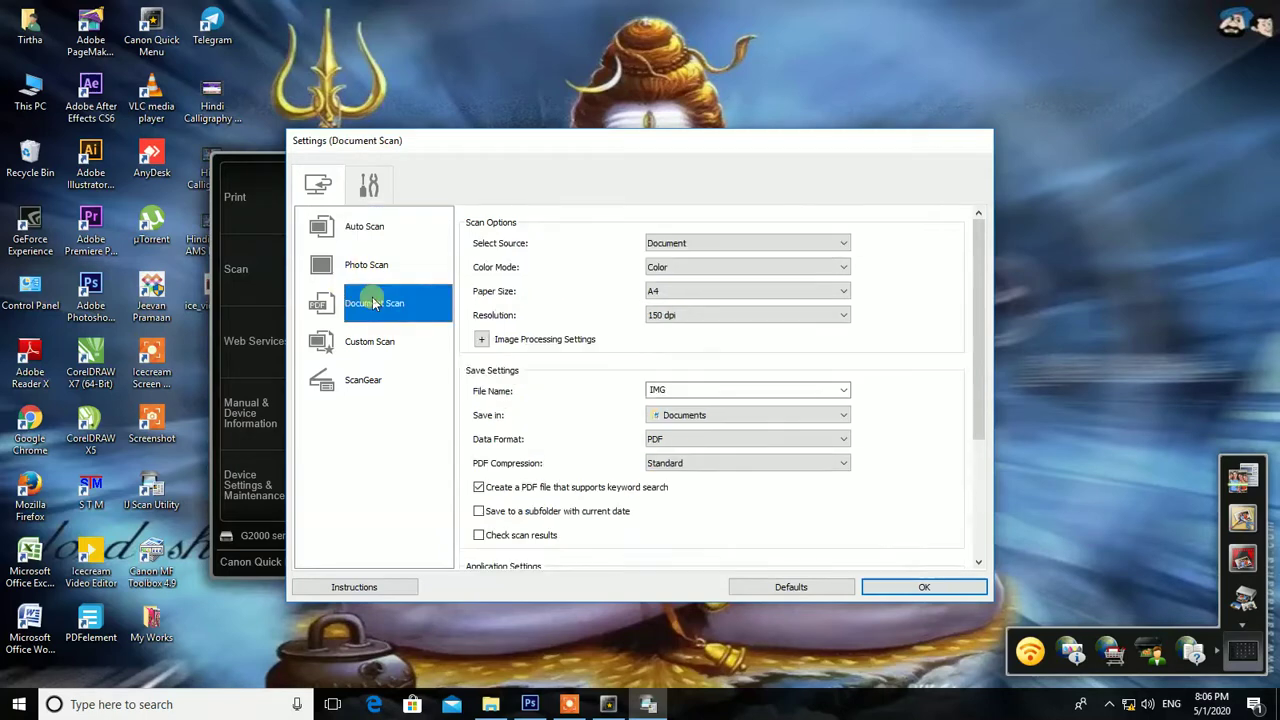
left_click_drag(548, 146, 486, 216)
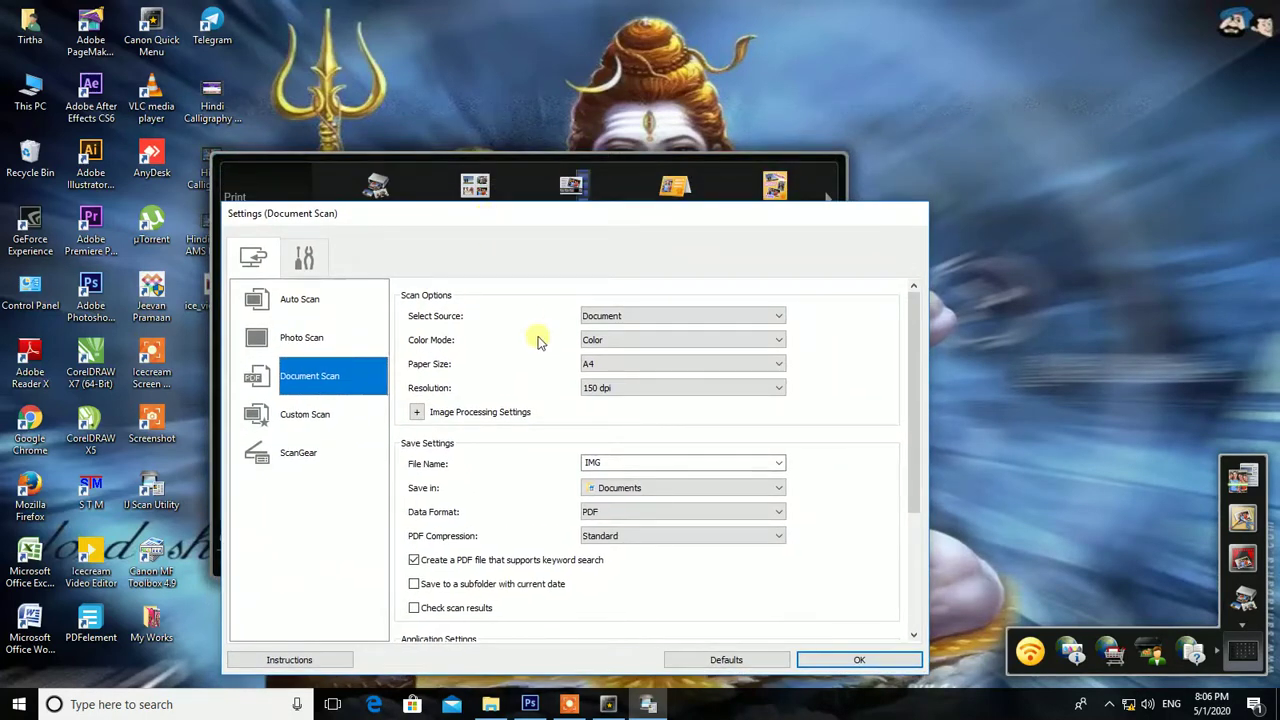
Step: Check the available source types and color modes for document scans, keeping Document and Color
left_click(625, 316)
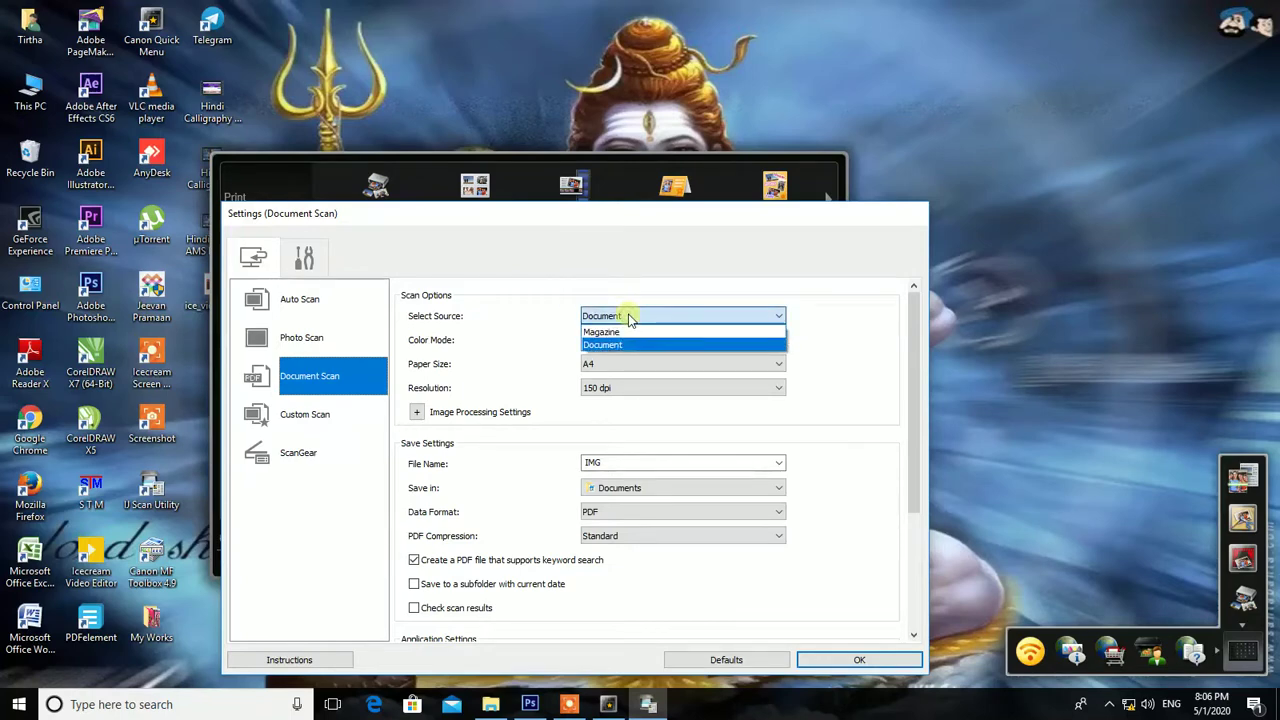
left_click(582, 343)
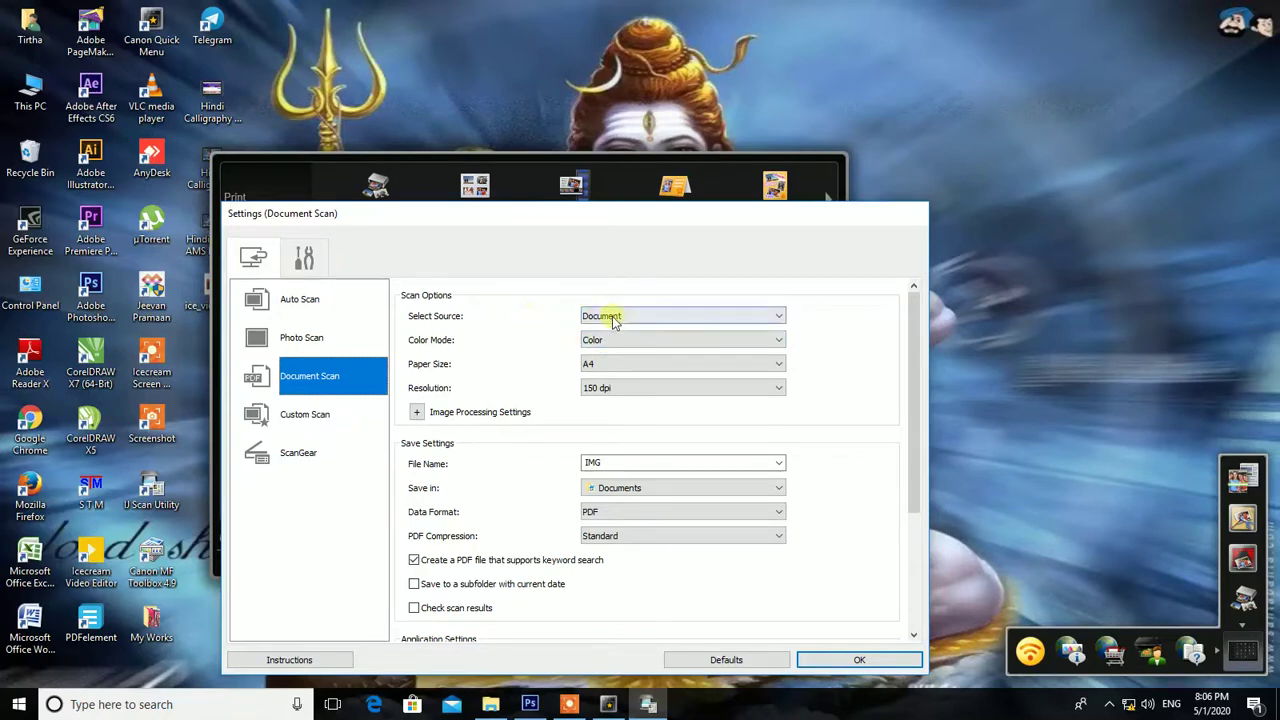
left_click(596, 342)
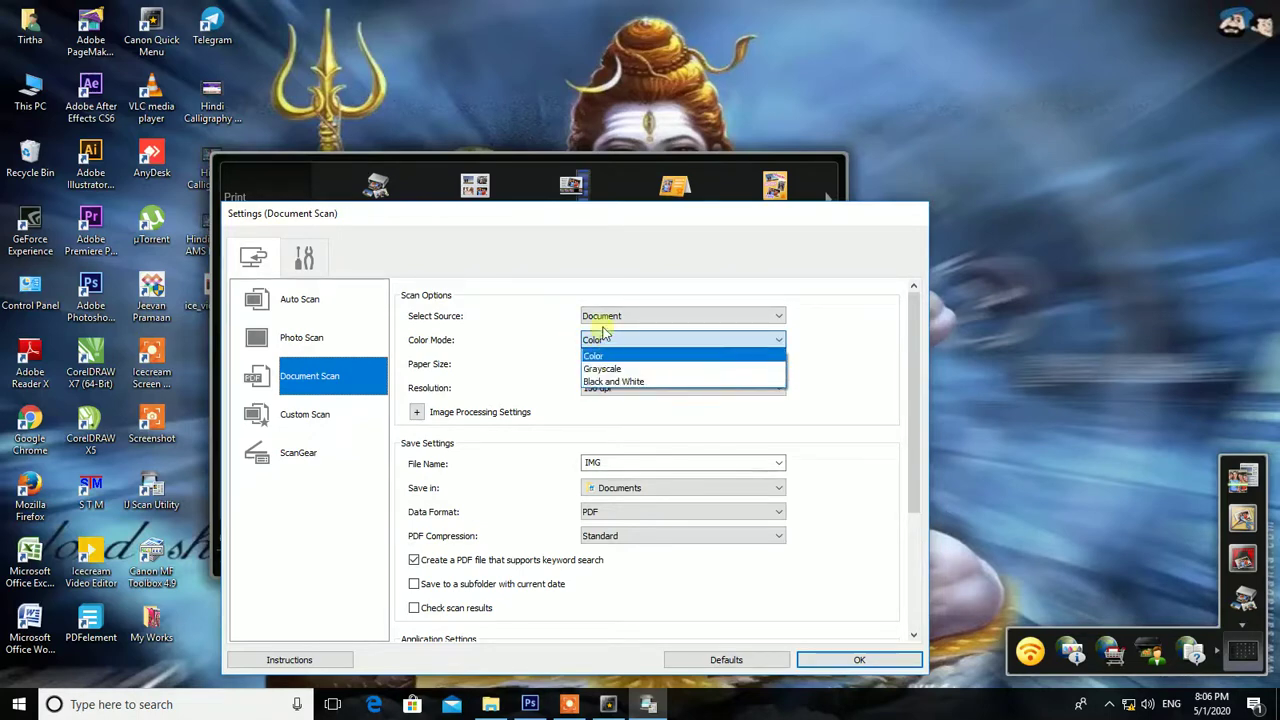
left_click(600, 338)
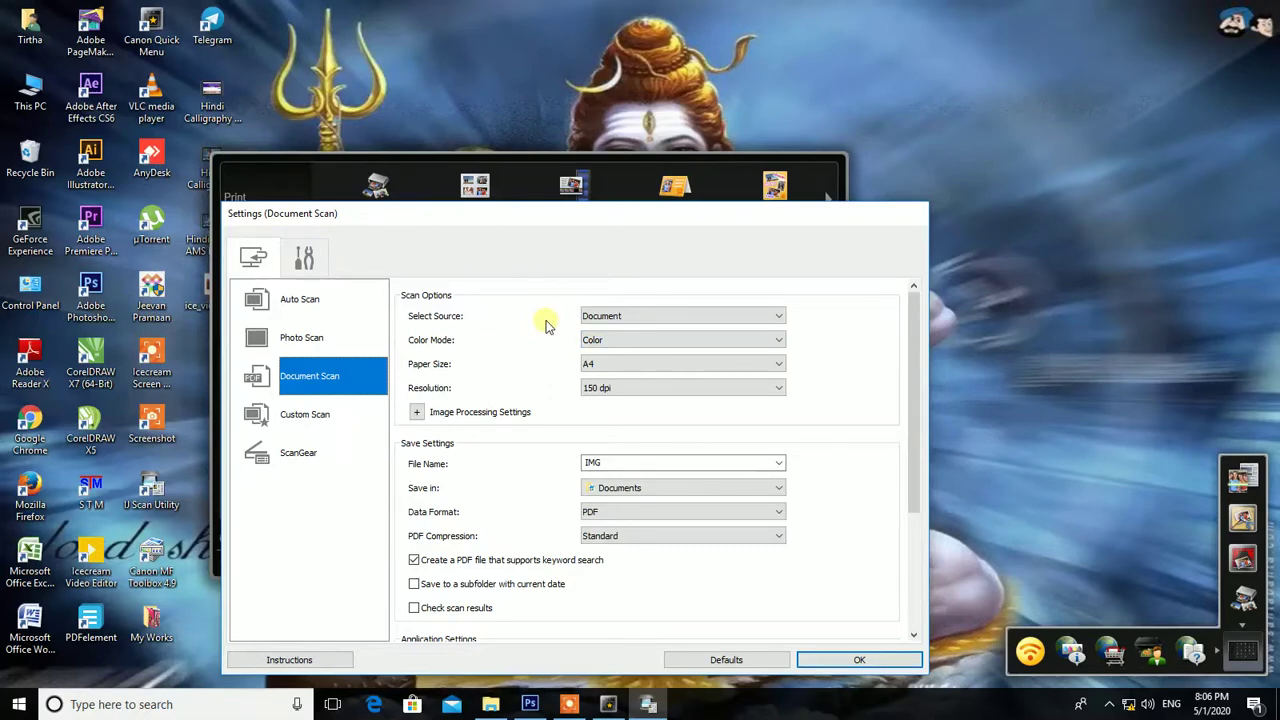
left_click(633, 338)
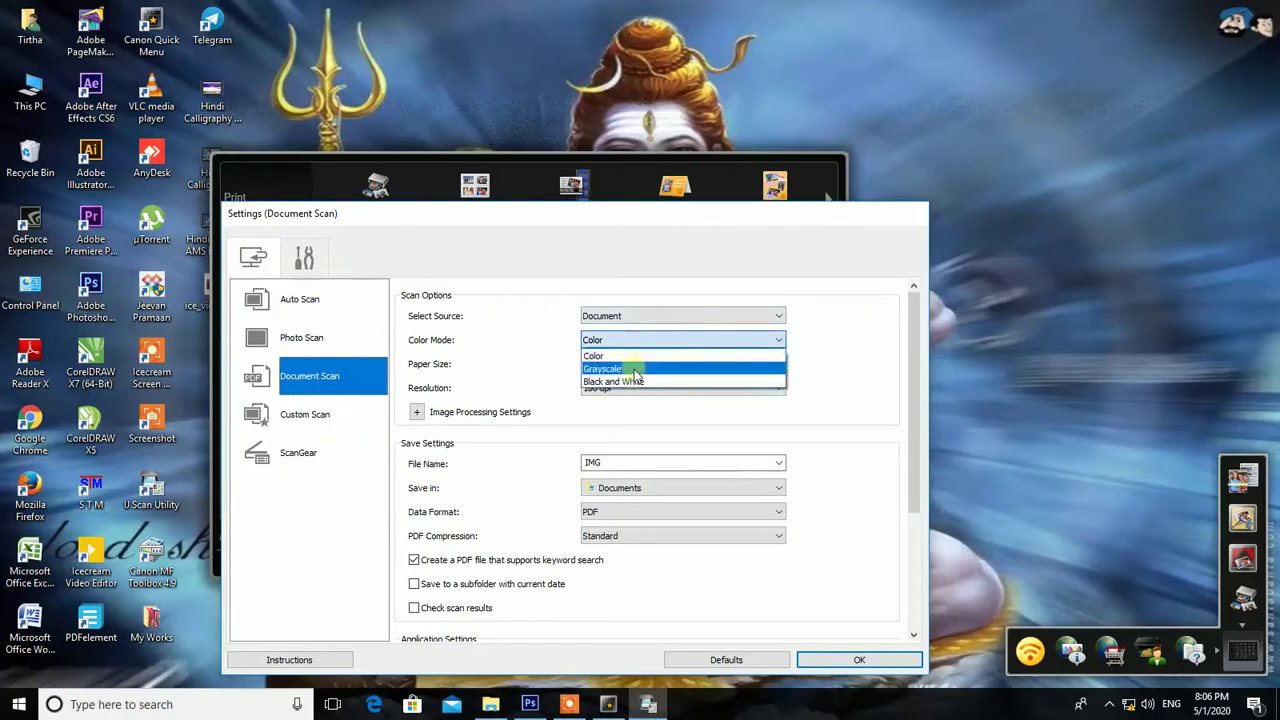
left_click(630, 341)
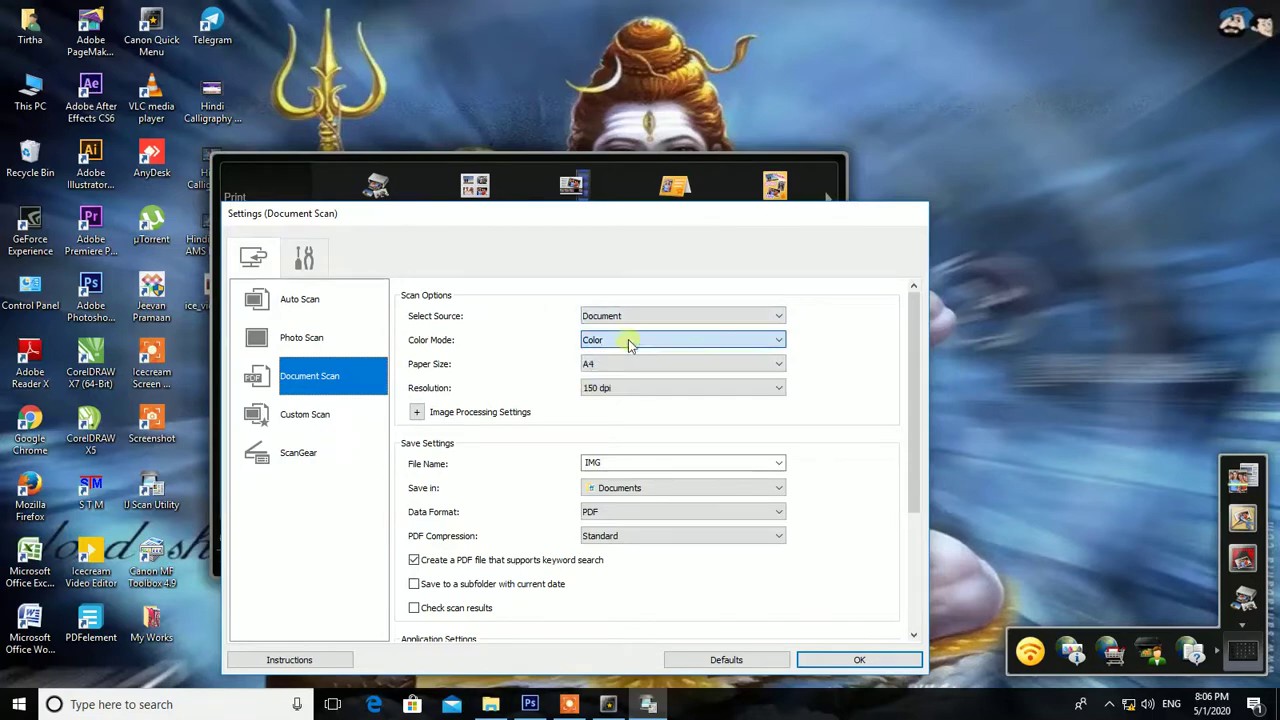
left_click(625, 340)
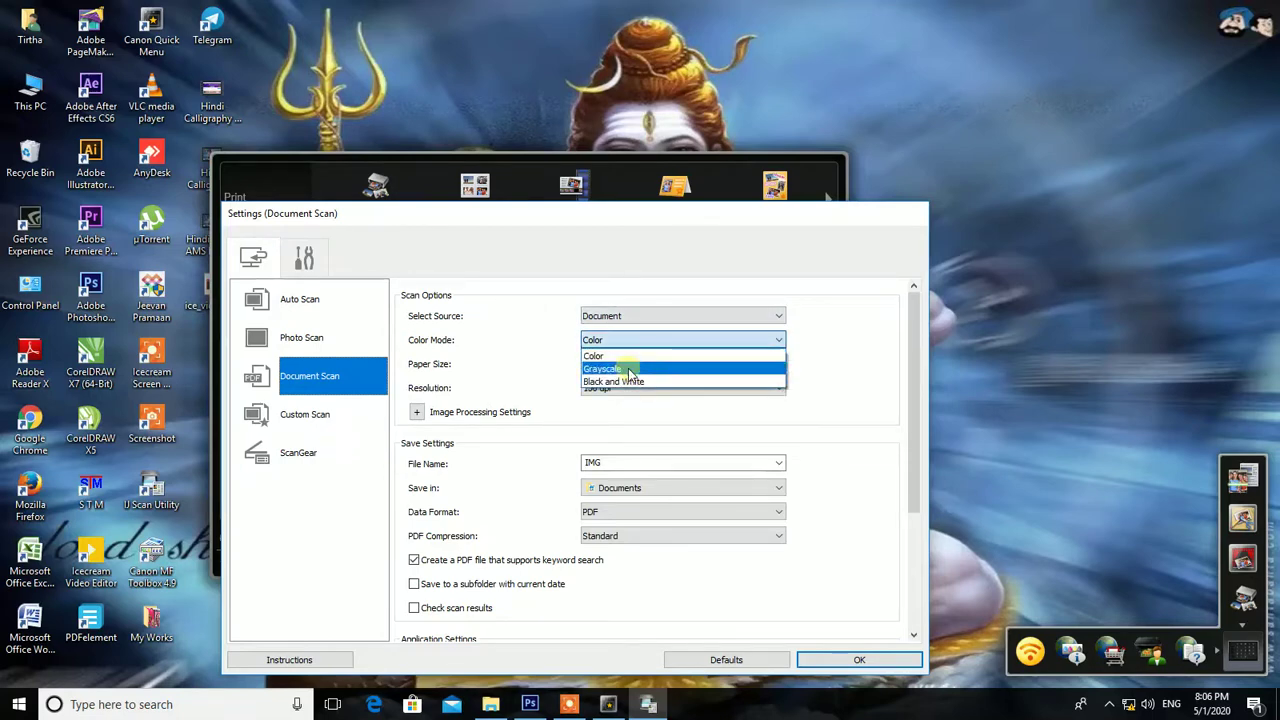
left_click(623, 341)
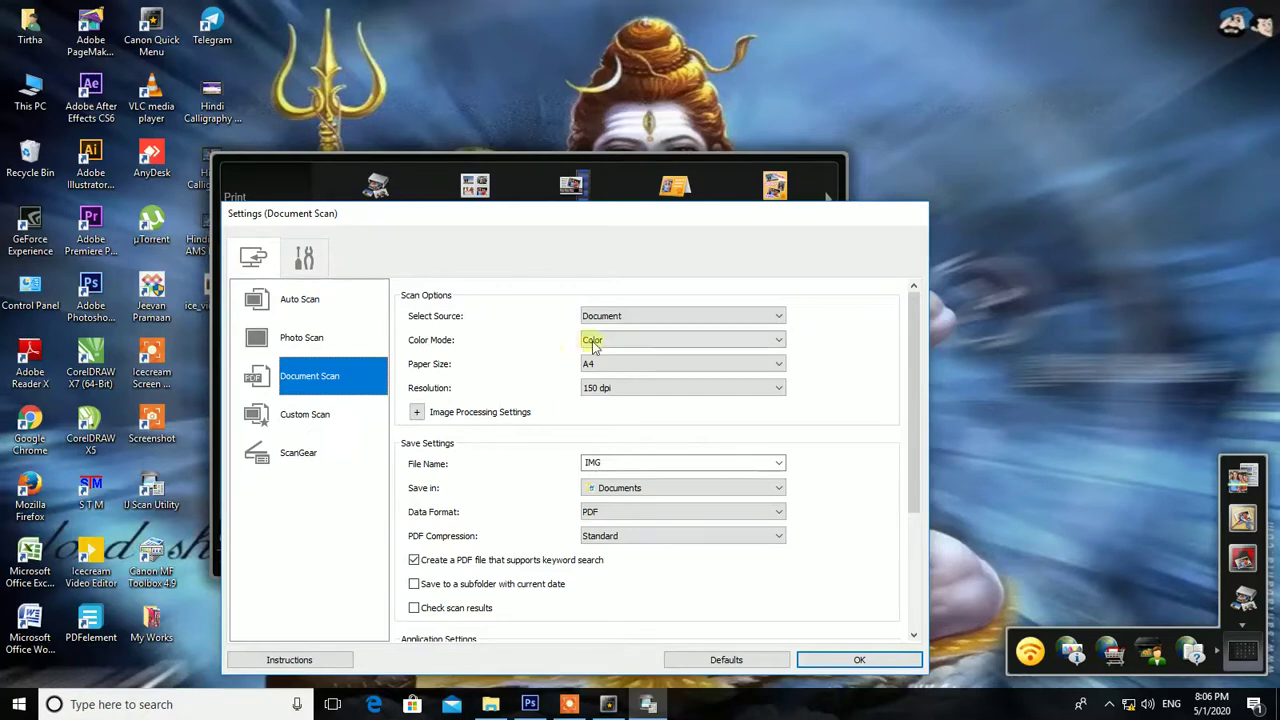
Step: Try the Auto scan paper size, restore A4, and check the available scan resolutions
left_click(605, 364)
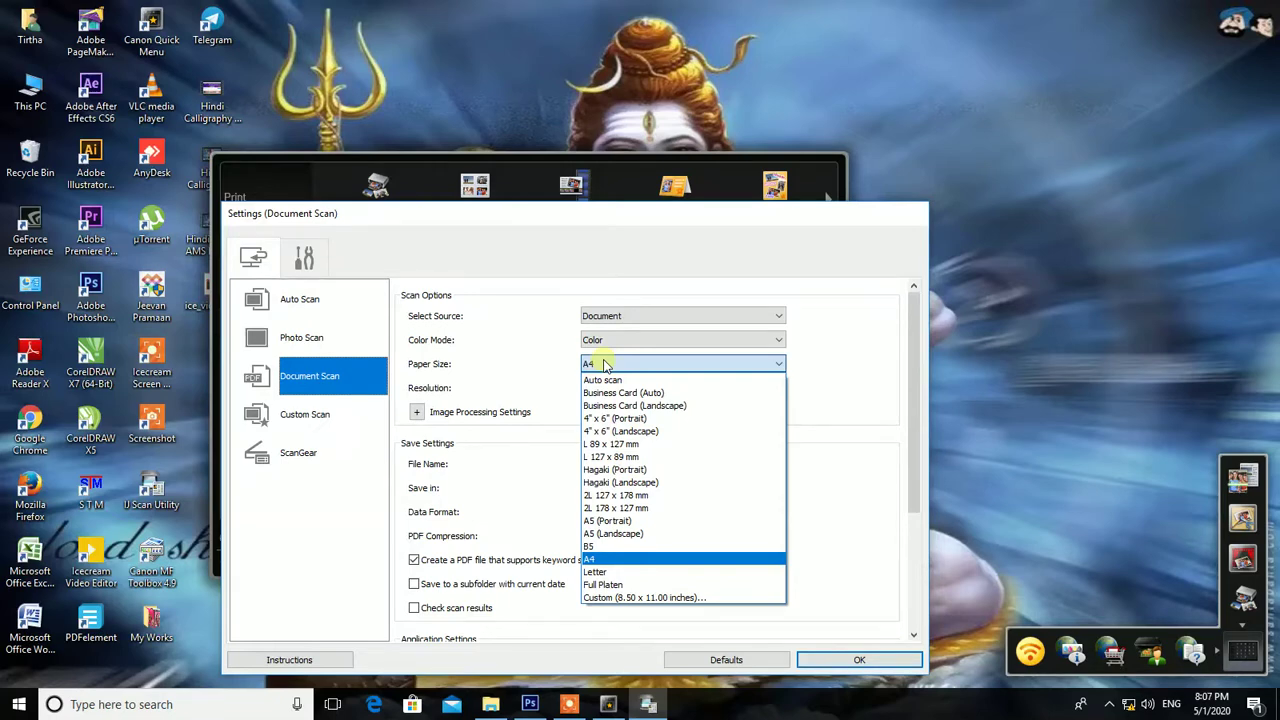
left_click(605, 380)
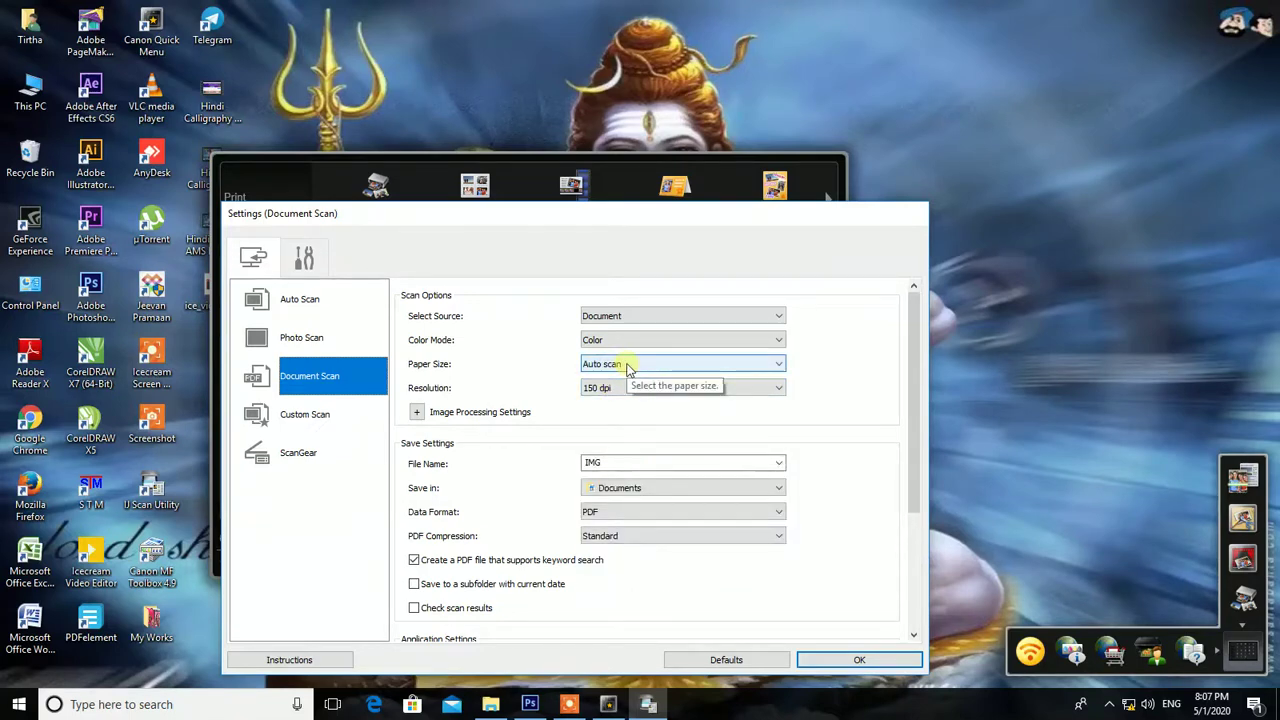
left_click(628, 366)
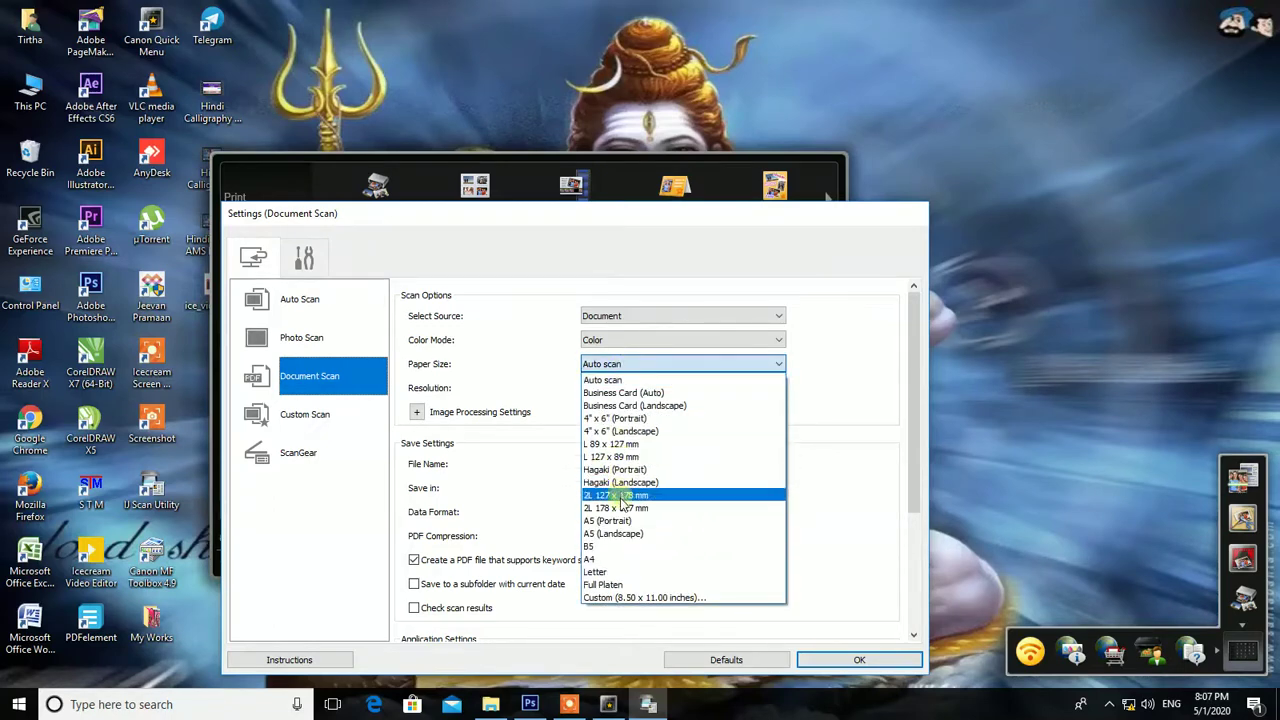
left_click(607, 560)
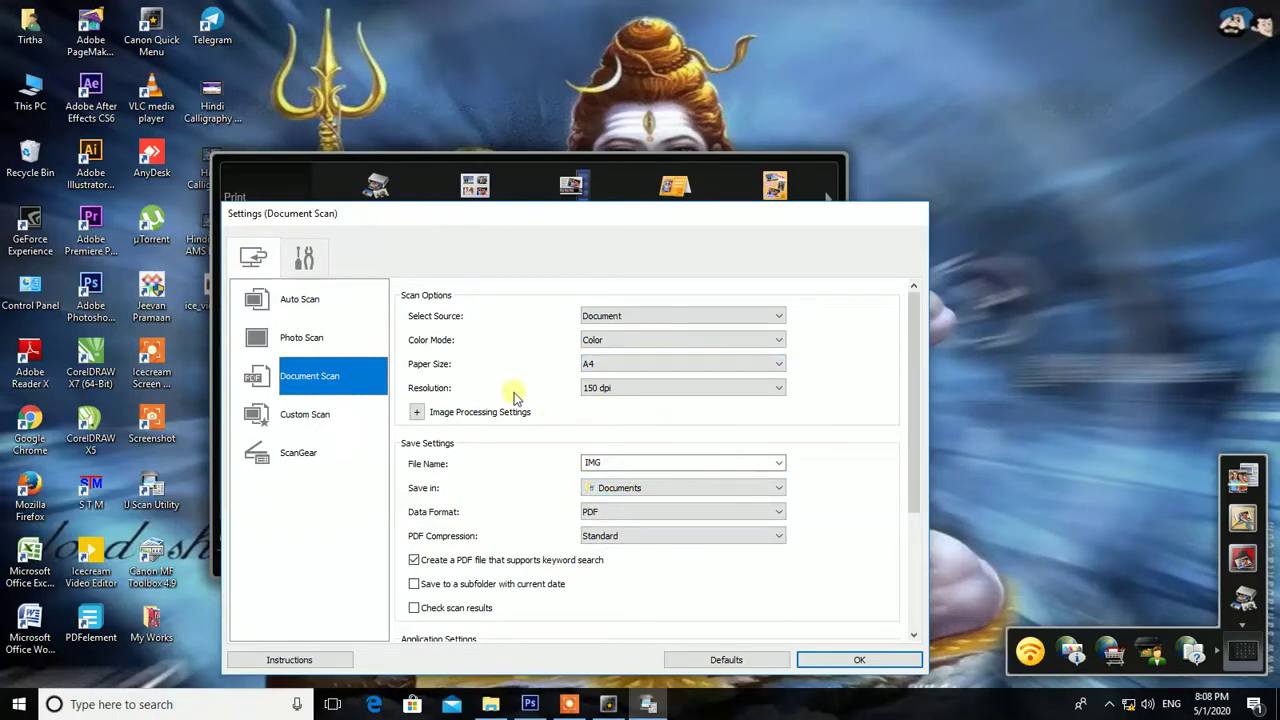
left_click(610, 390)
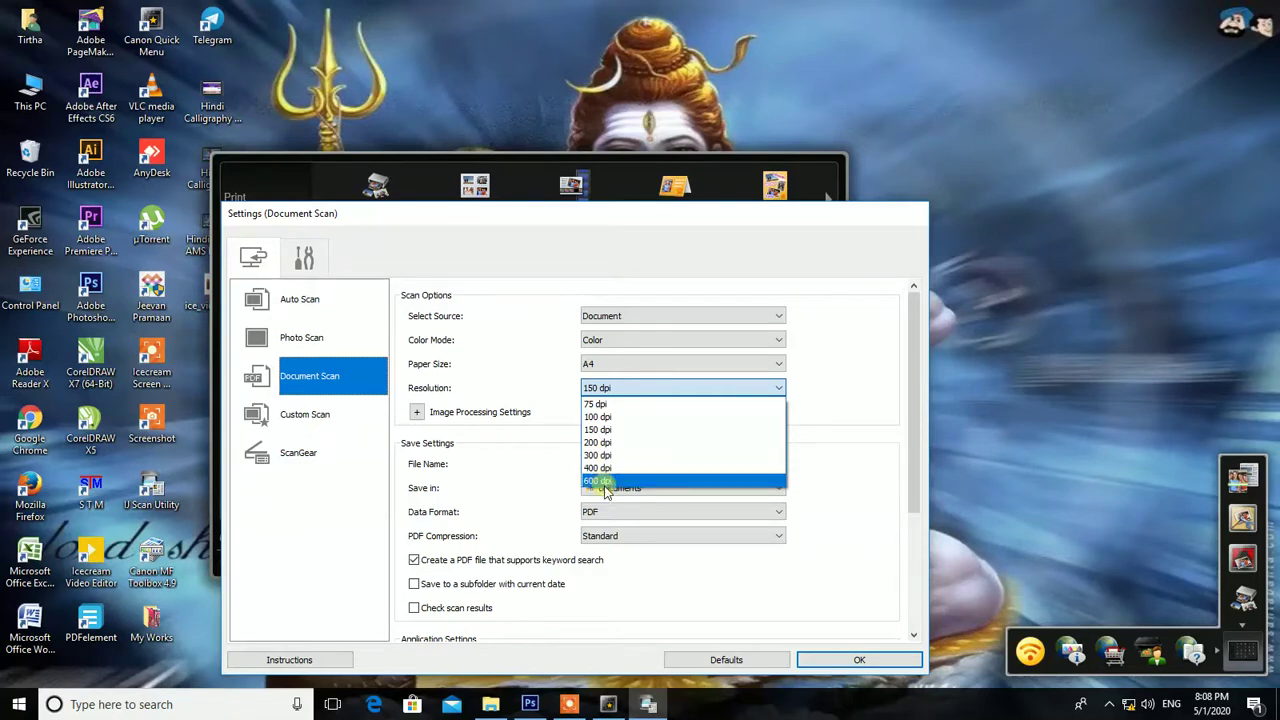
left_click(643, 388)
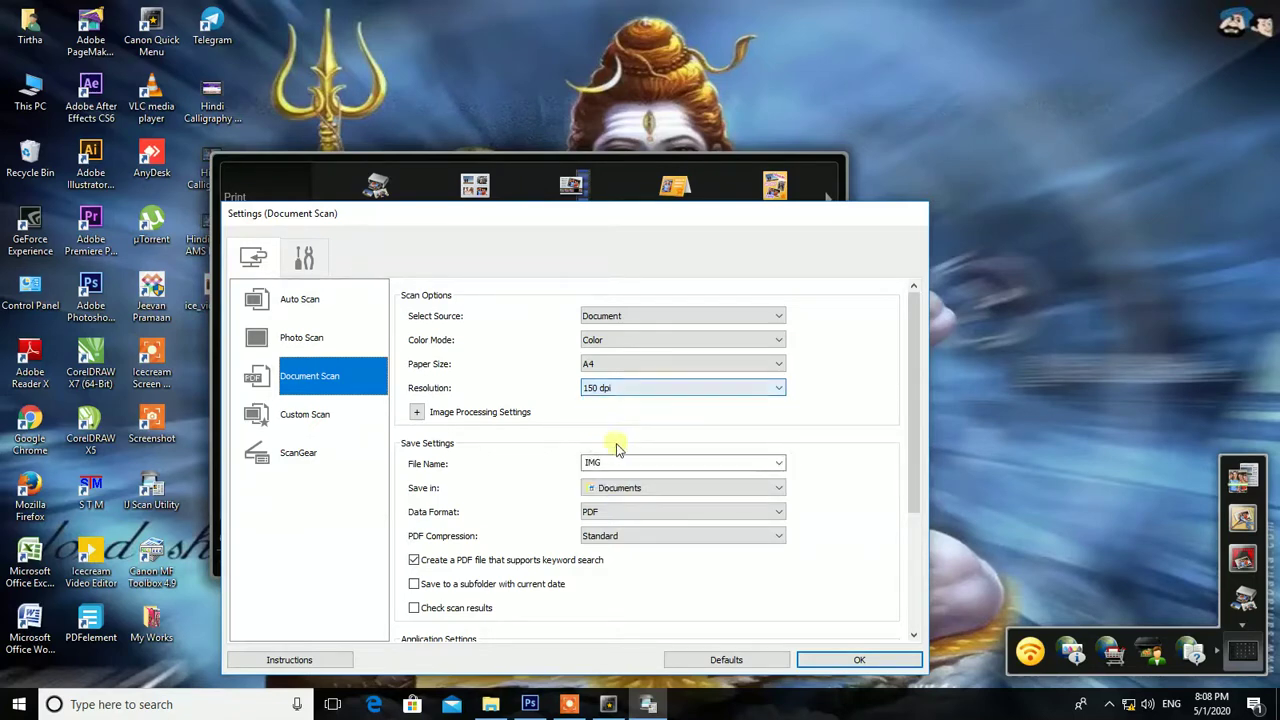
Step: Replace the scan's default file name with the person's first name, keeping Documents as the save location
left_click_drag(737, 208, 661, 163)
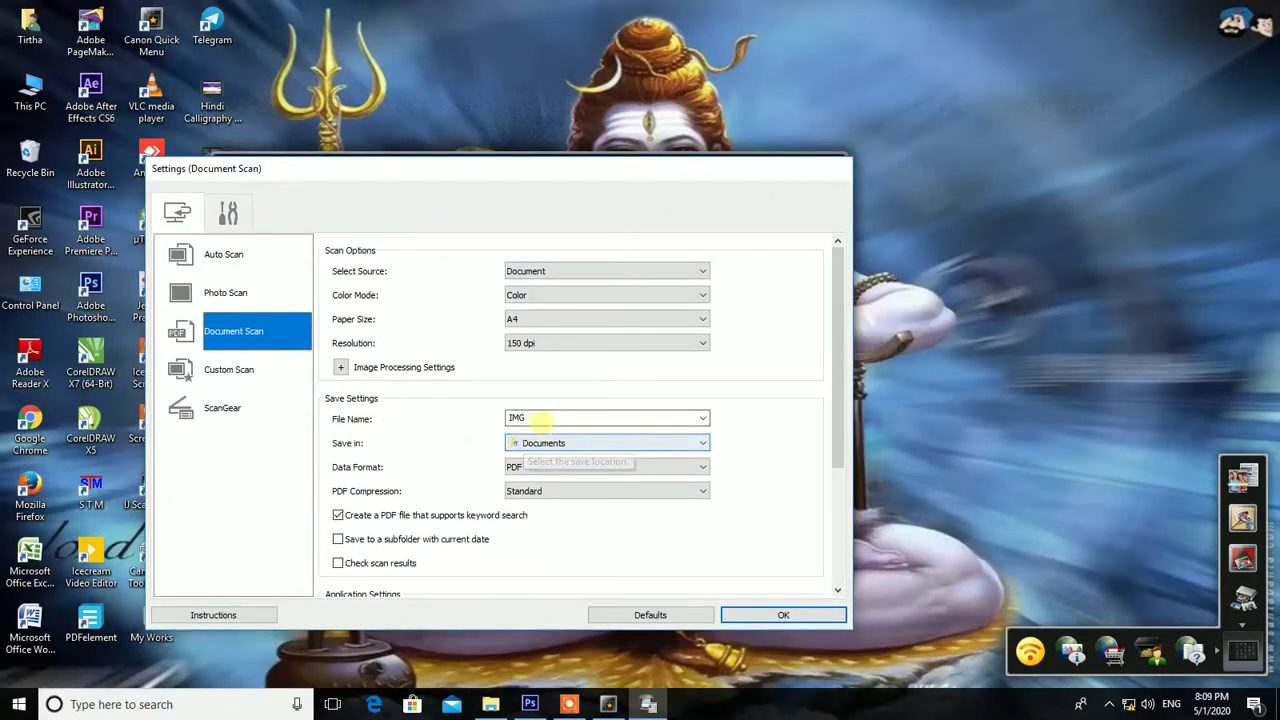
double_click(540, 420)
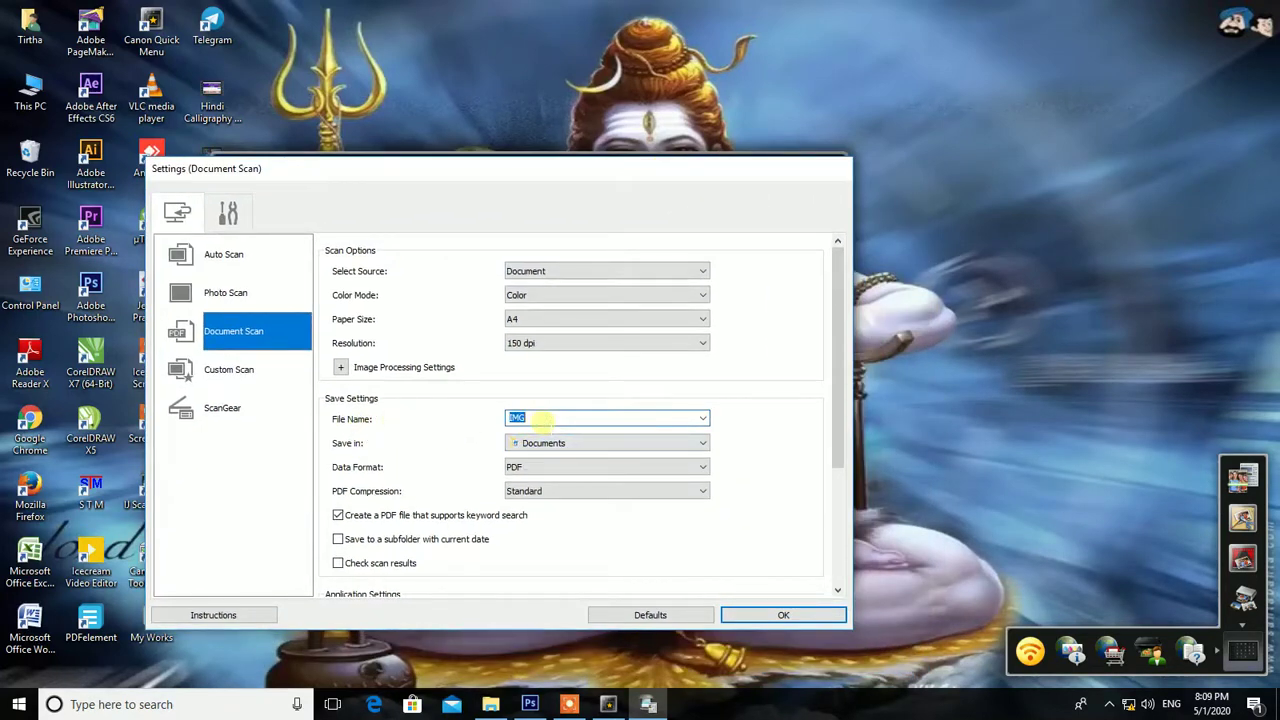
type("Tirtha")
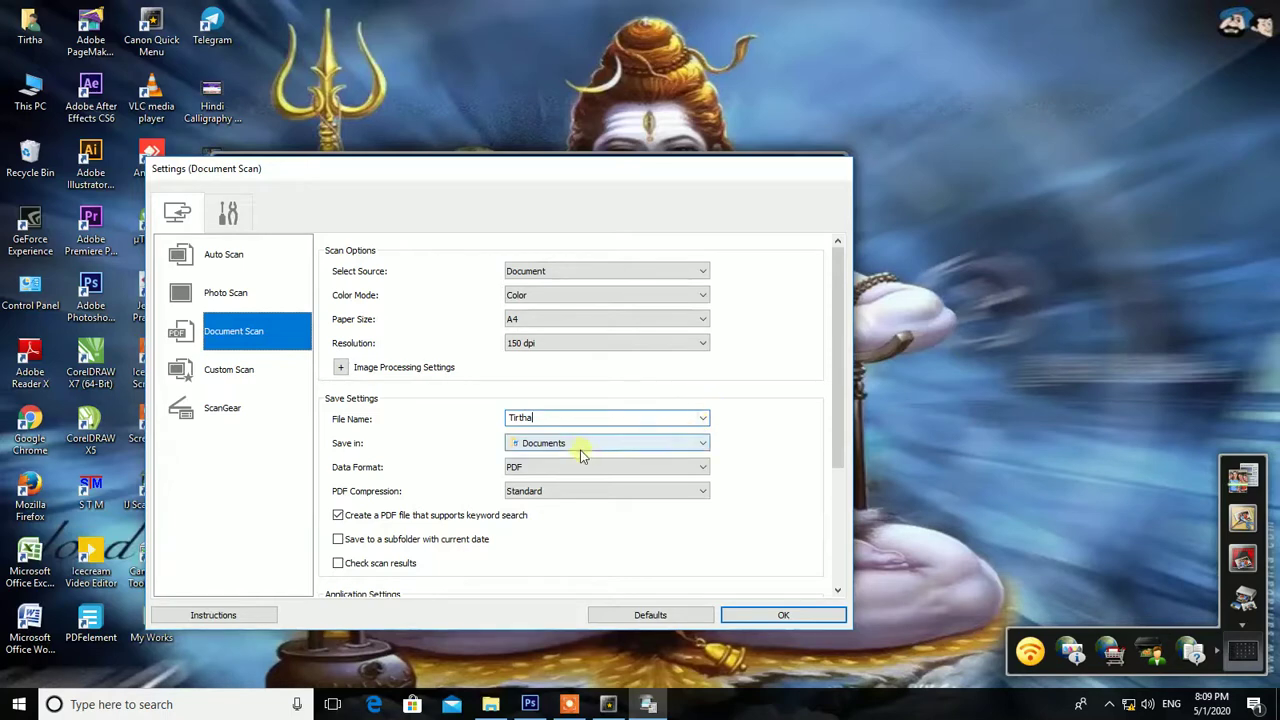
left_click(697, 445)
left_click(699, 443)
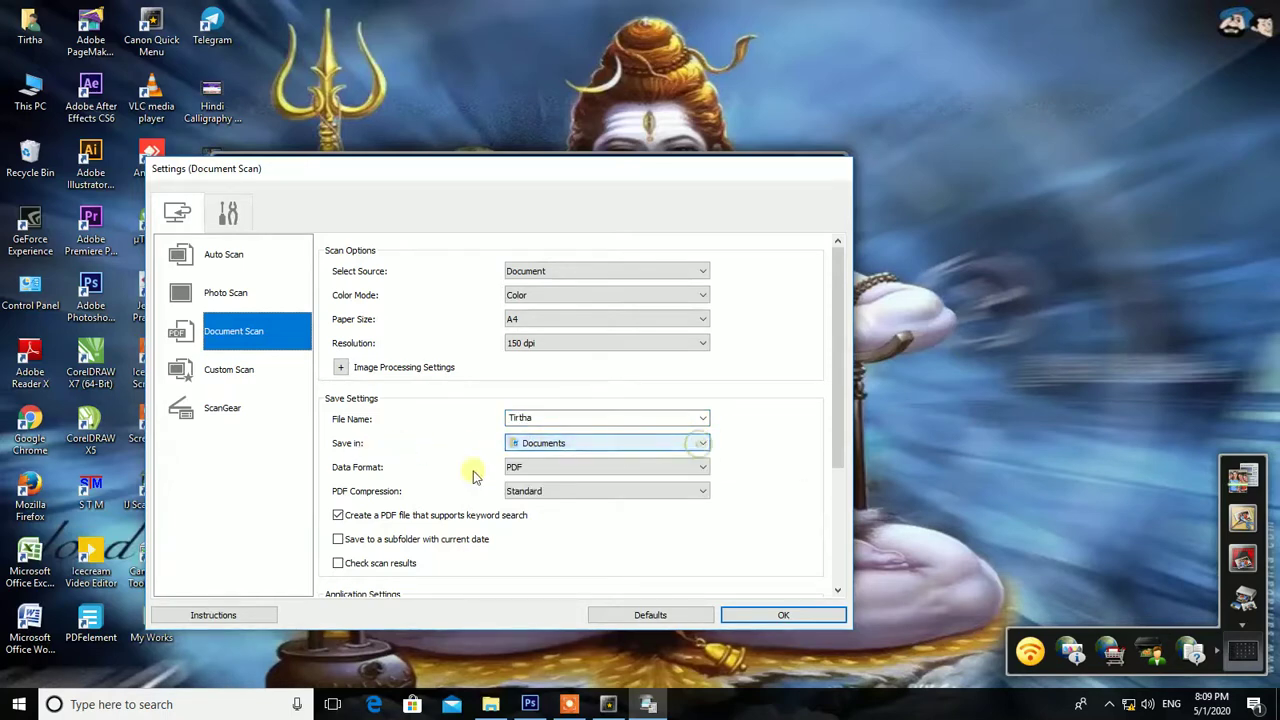
Step: Set the data format to PDF (Multiple Pages) with Standard compression and apply the Document Scan settings
left_click(640, 467)
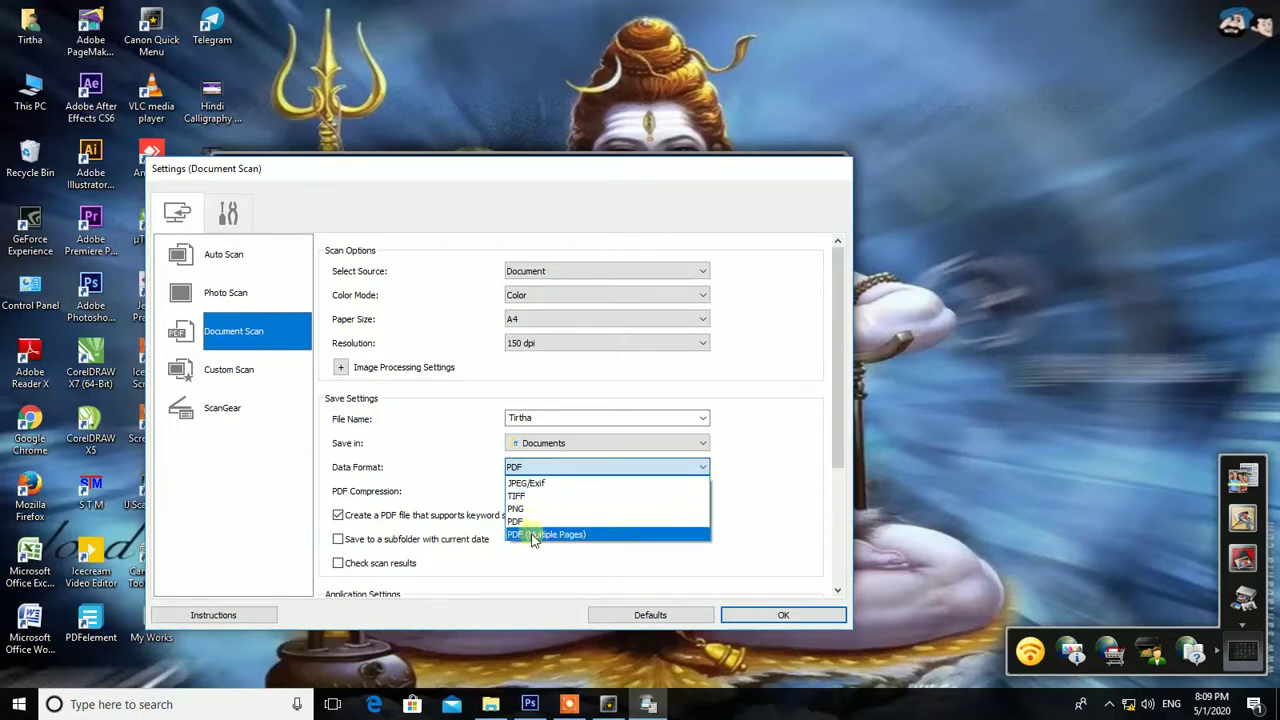
key("Escape")
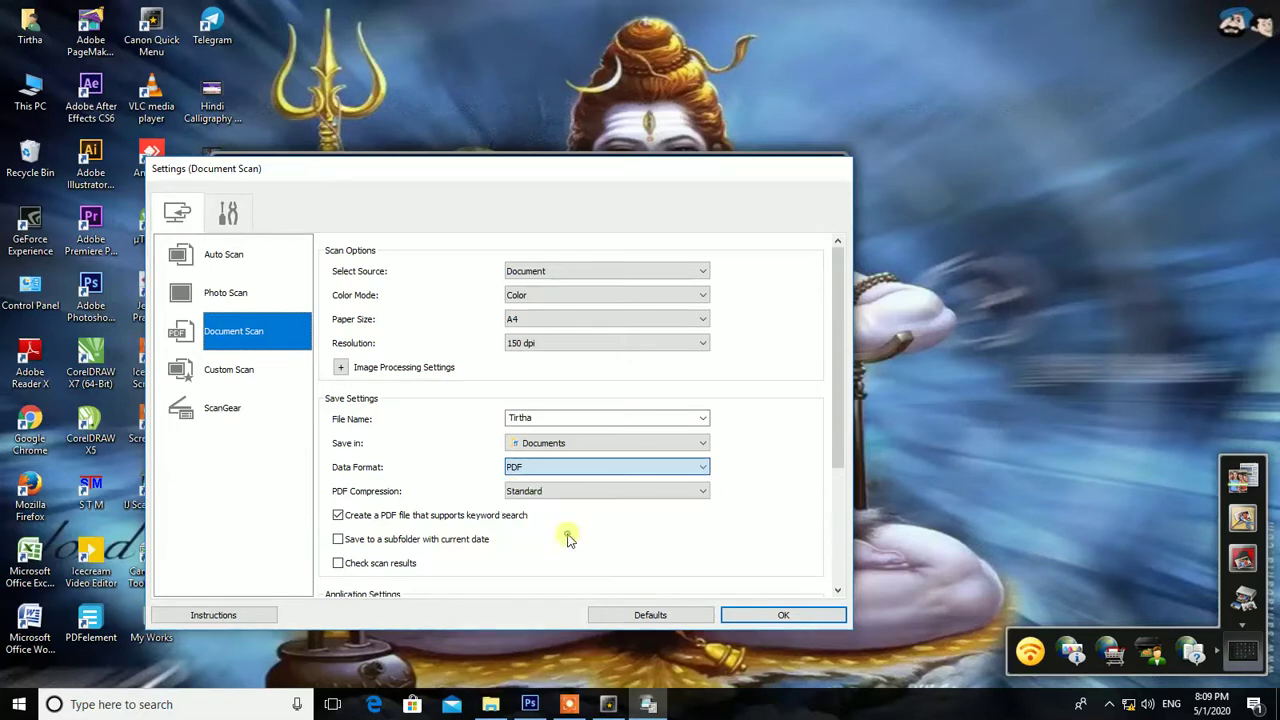
key("Down")
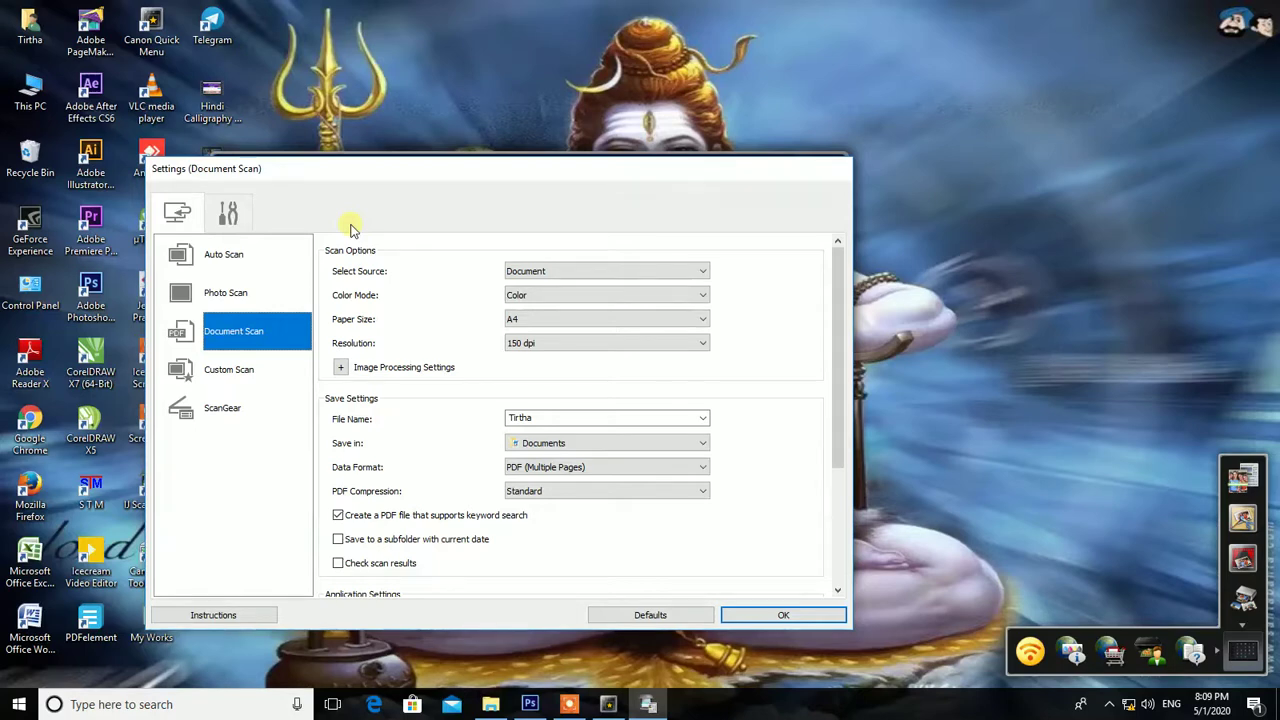
left_click(526, 491)
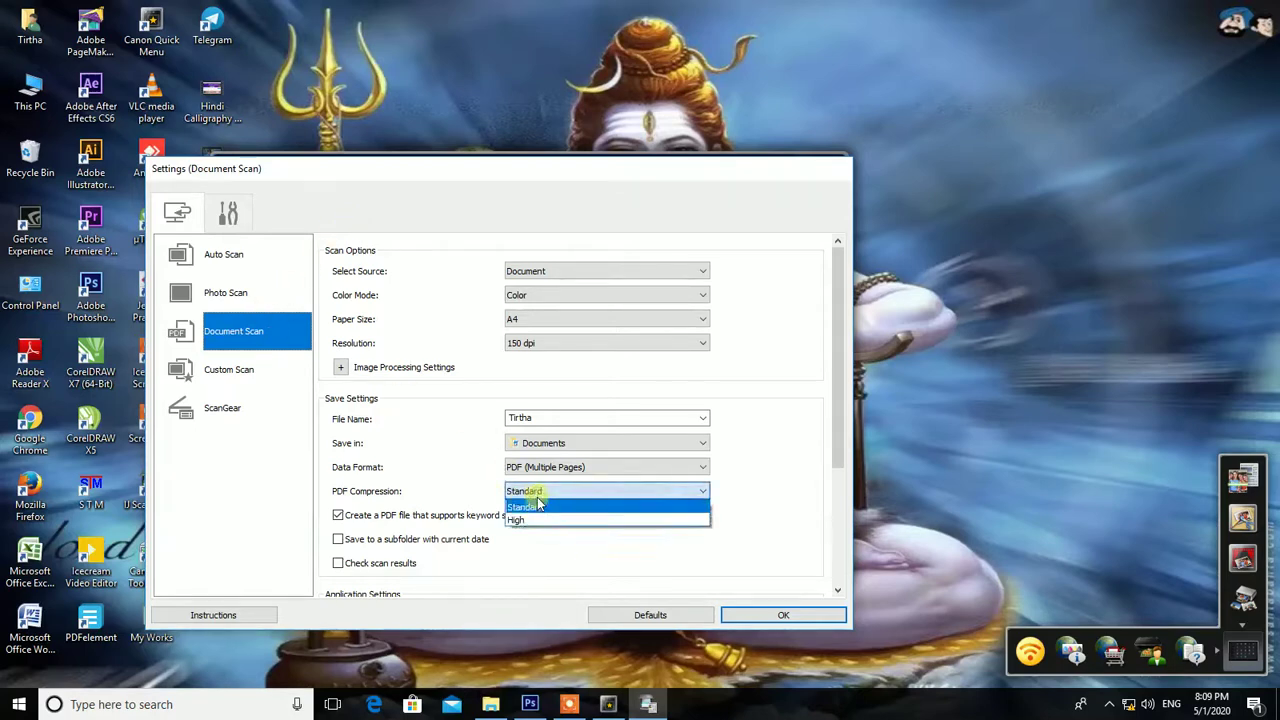
left_click(538, 506)
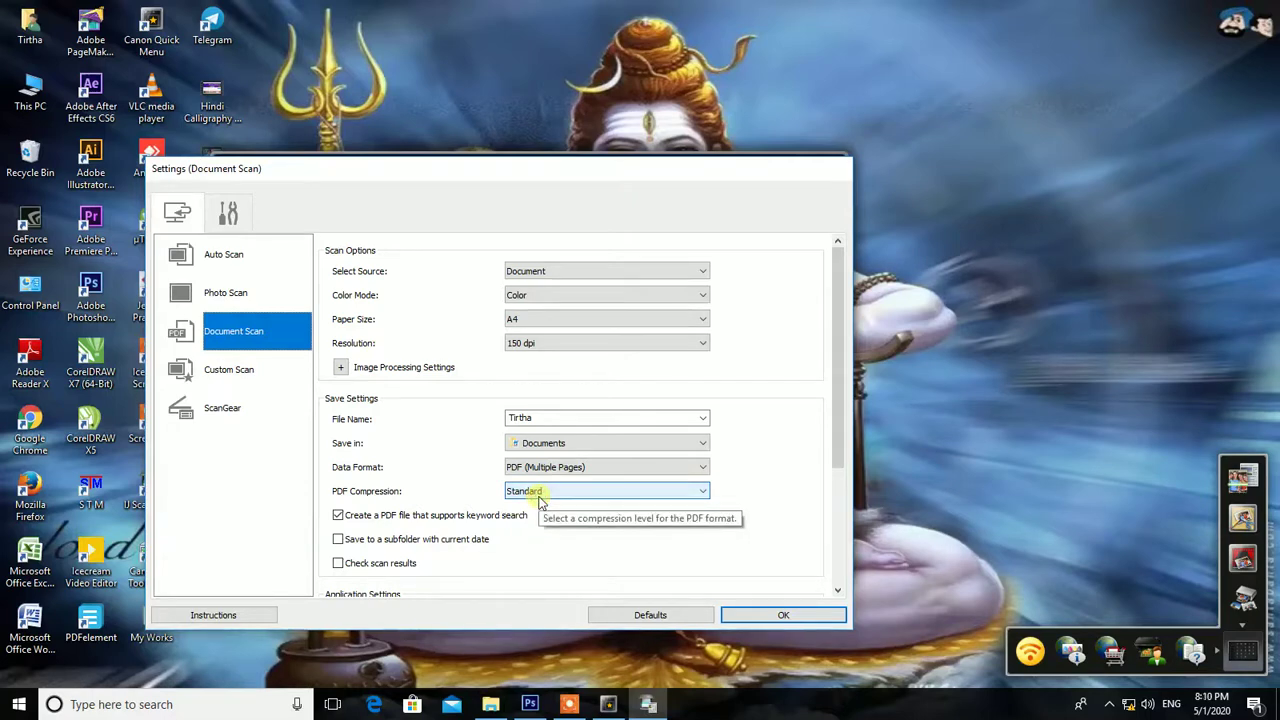
left_click(783, 615)
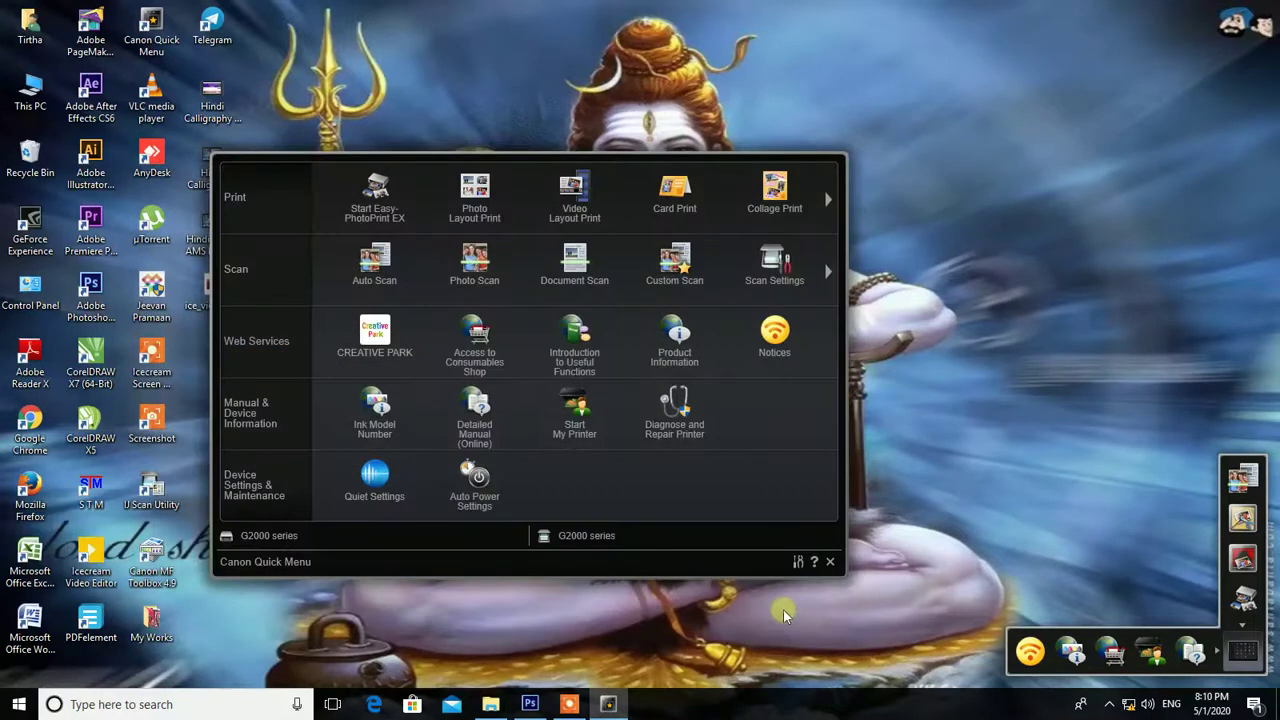
Step: Open the Quick Menu preferences for the printer and scanner model
left_click(273, 537)
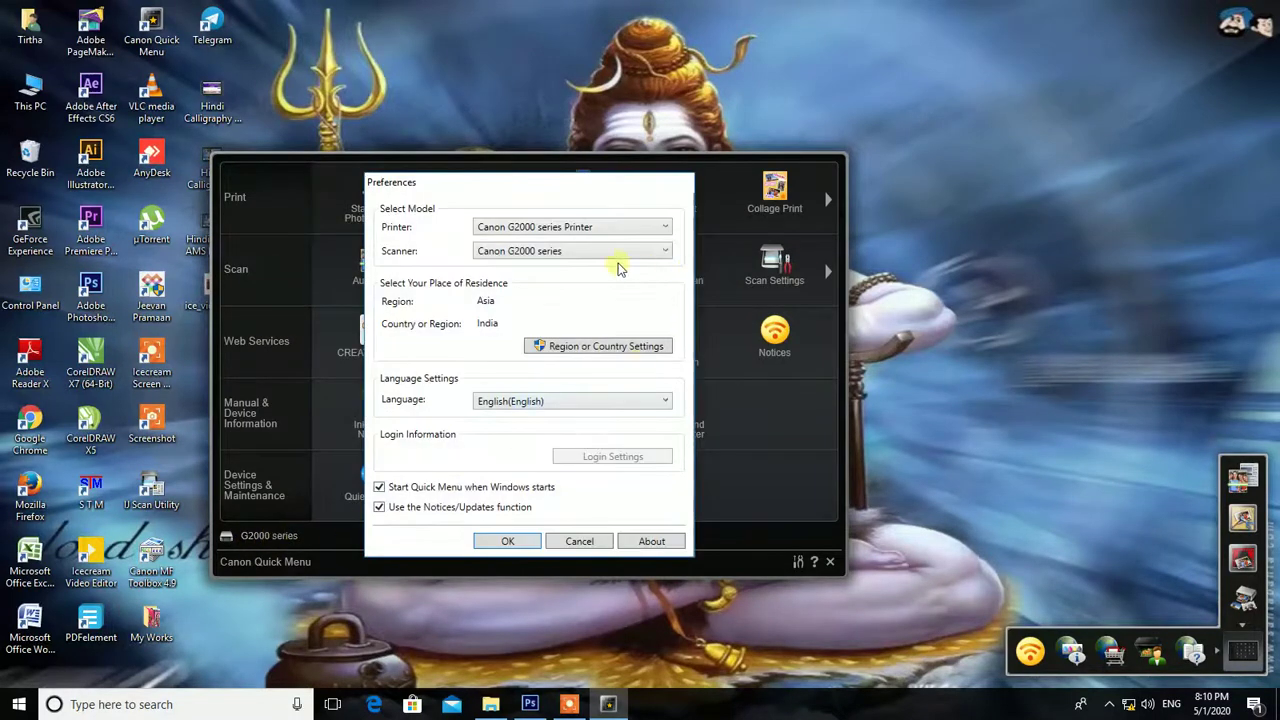